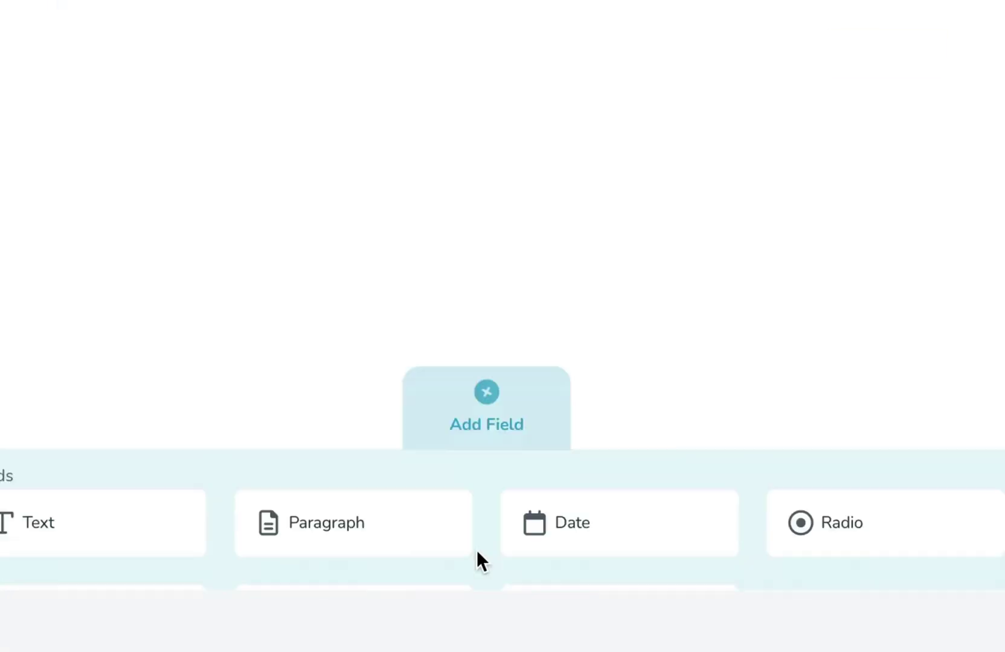
# Add a Paragraph field to the form, then open the newly arrived family lead from Notifications
pyautogui.click(382, 194)
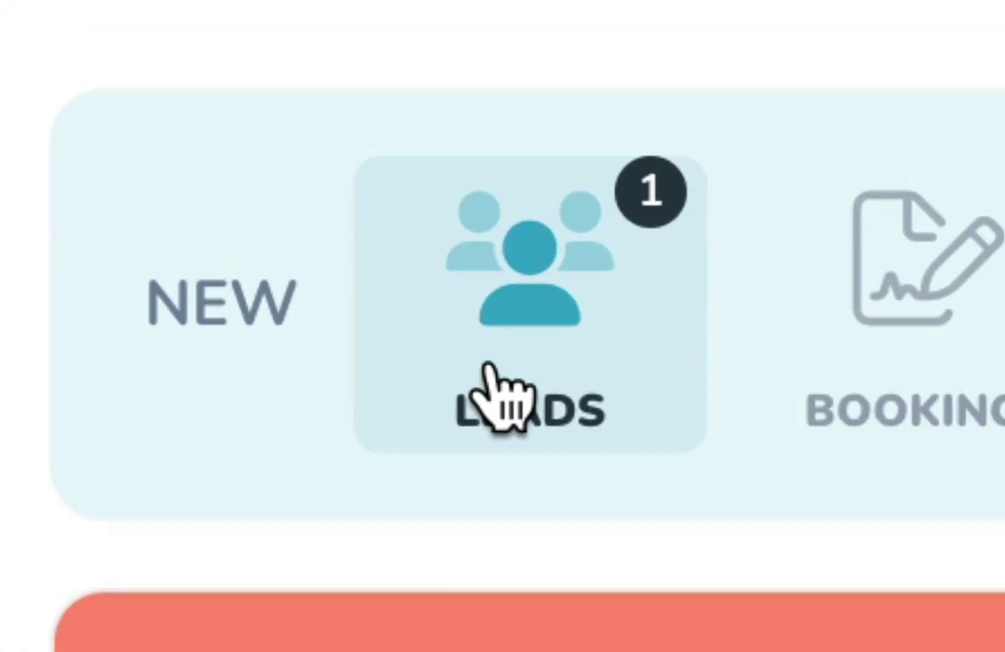
pyautogui.click(254, 130)
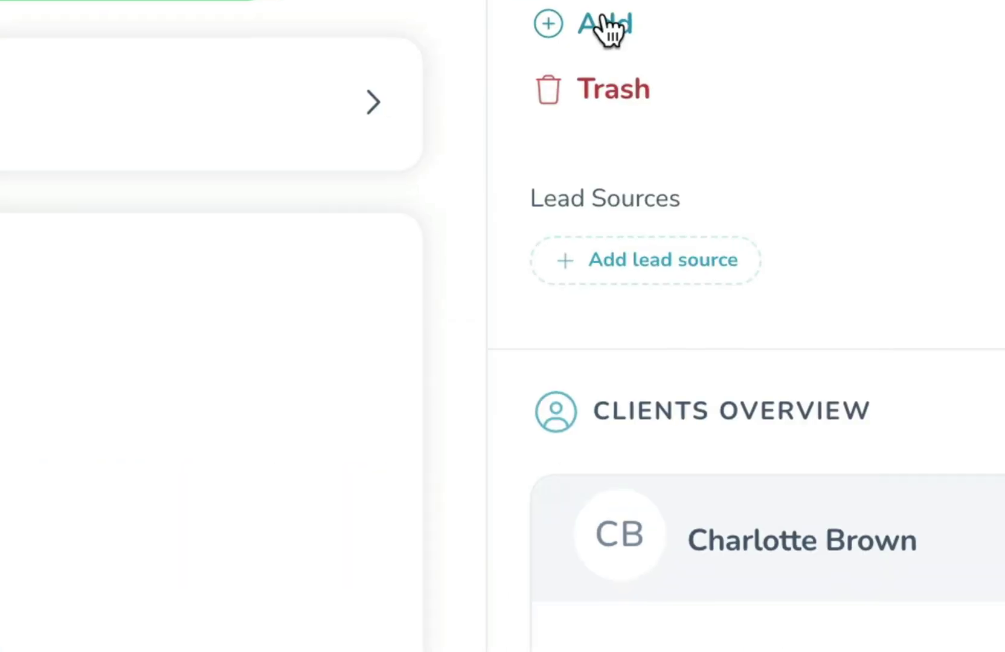
pyautogui.click(601, 34)
# Draft a Send Email to the lead filled from the Portrait Inquiry template
pyautogui.click(576, 135)
pyautogui.click(432, 261)
pyautogui.scroll(-5, 361, 550)
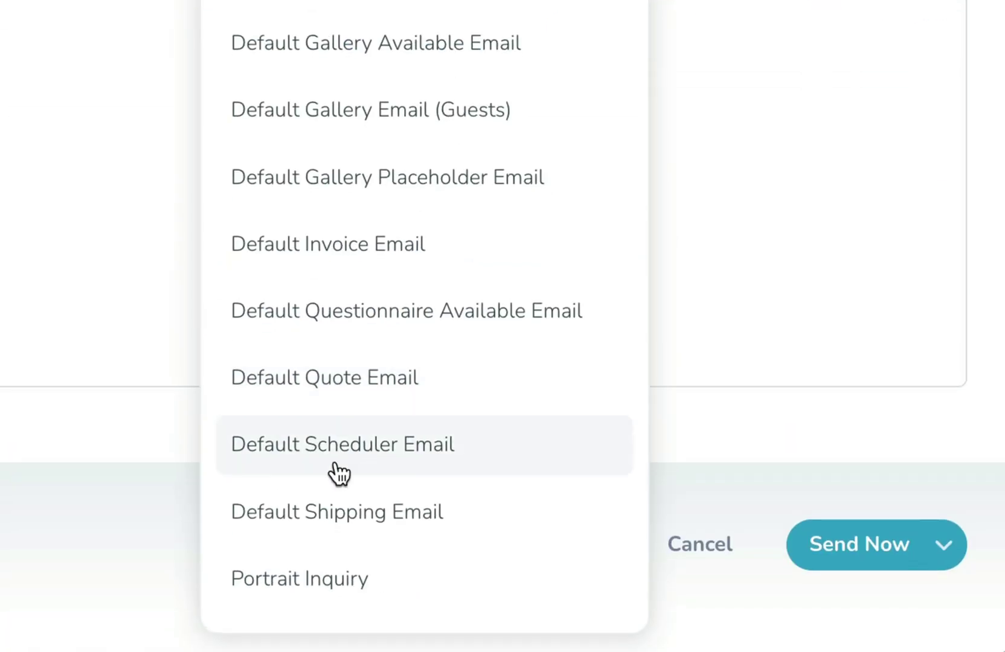
pyautogui.click(322, 580)
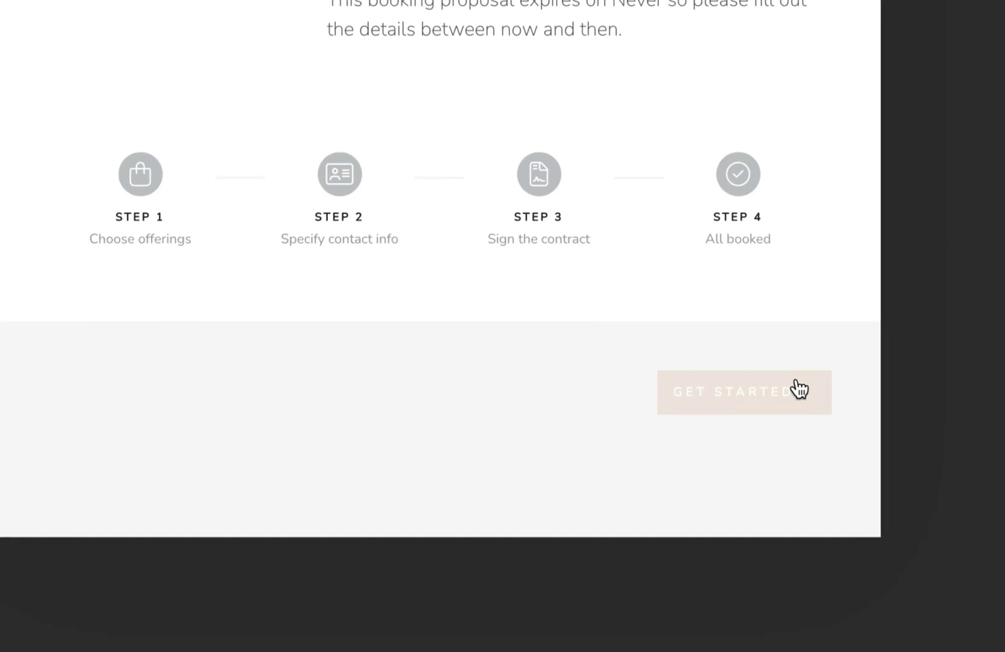
# As the client, start the booking proposal and view details of the Digital Portrait Collection
pyautogui.click(798, 389)
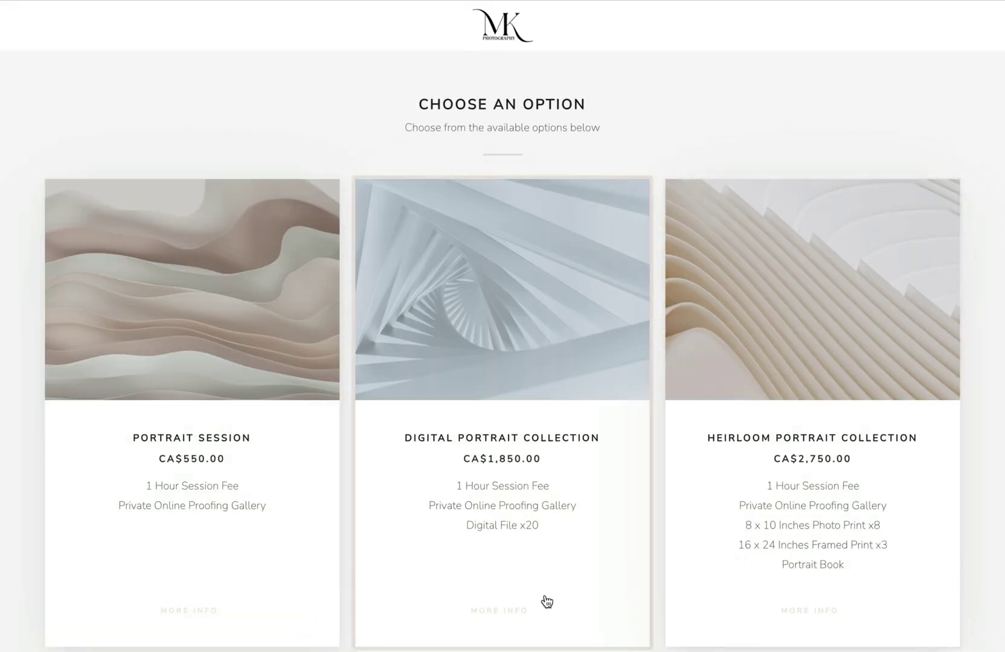
pyautogui.click(505, 613)
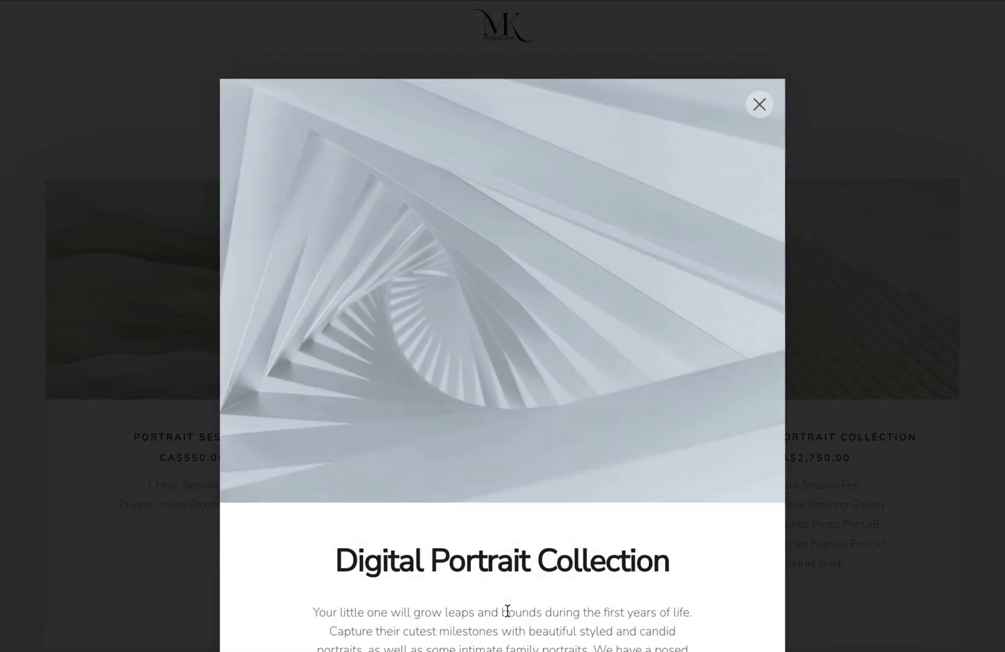
pyautogui.scroll(-1, 506, 457)
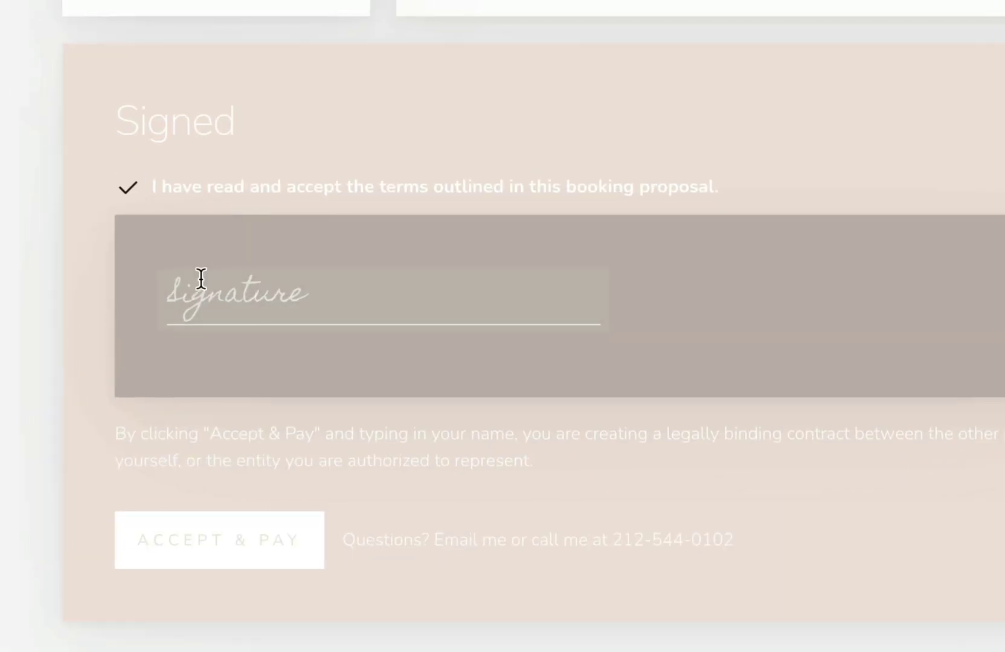
pyautogui.write('Charlotte')
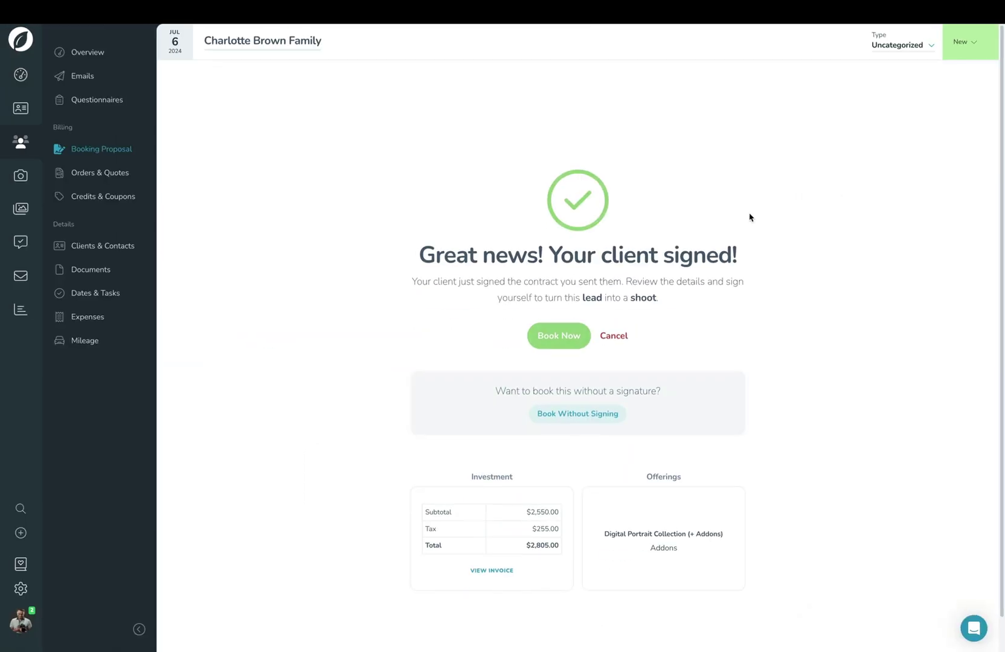
pyautogui.write('ic')
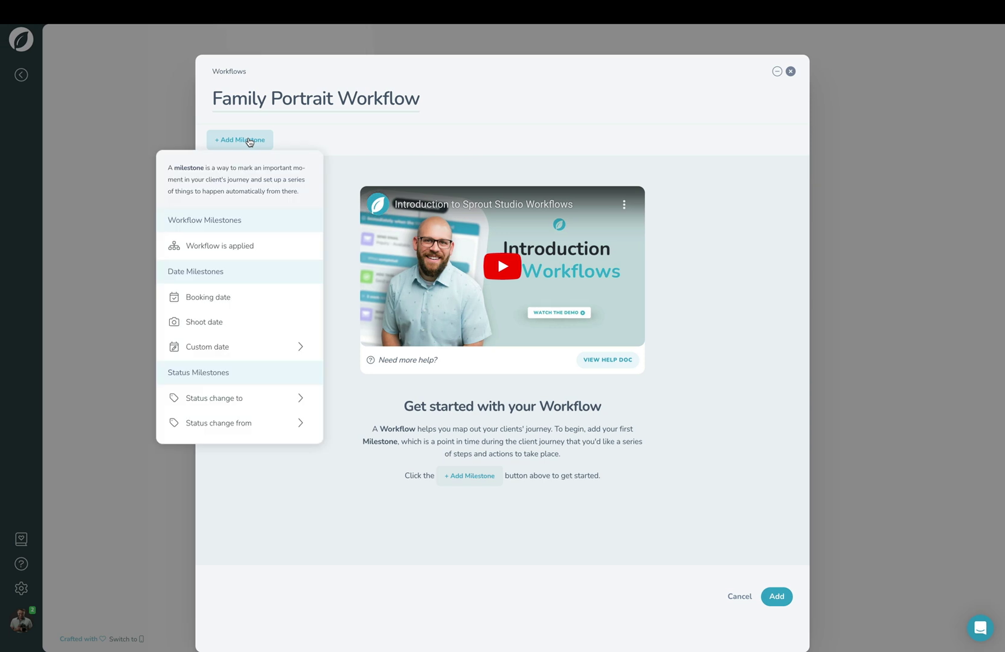
# Add a Booking Date milestone with a time slot one week after booking
pyautogui.click(228, 298)
pyautogui.click(482, 153)
pyautogui.click(534, 402)
pyautogui.click(469, 567)
# Send the family portrait questionnaire in that slot using the Default Questionnaire Available email
pyautogui.click(549, 334)
pyautogui.click(572, 241)
pyautogui.click(605, 399)
pyautogui.click(581, 363)
pyautogui.click(584, 405)
pyautogui.click(819, 553)
# Add another after-milestone time slot and a delayed reminder for unviewed galleries
pyautogui.click(524, 116)
pyautogui.click(541, 337)
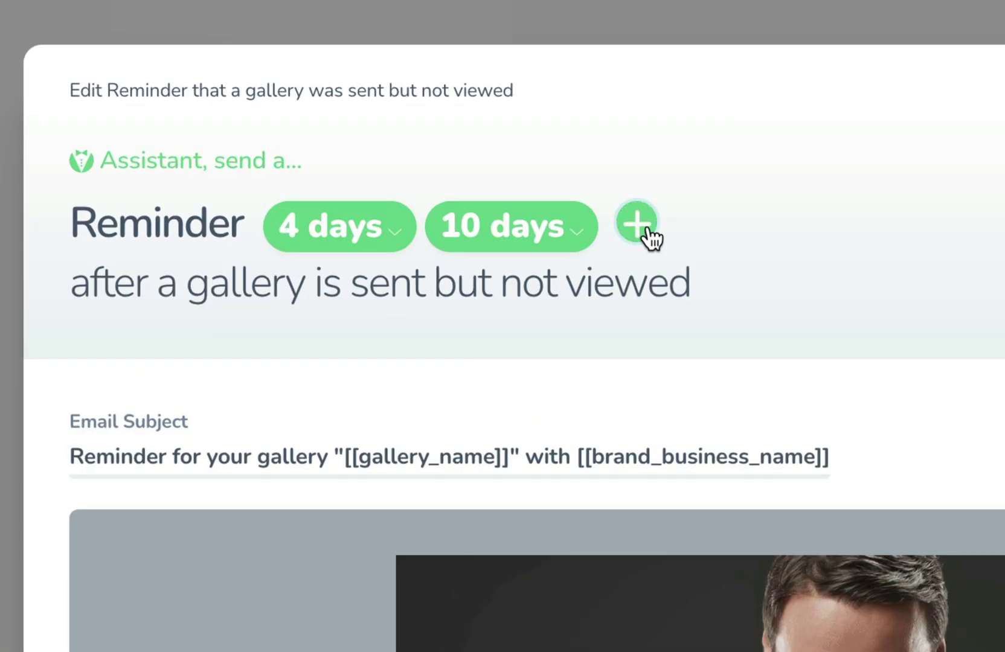
pyautogui.click(642, 225)
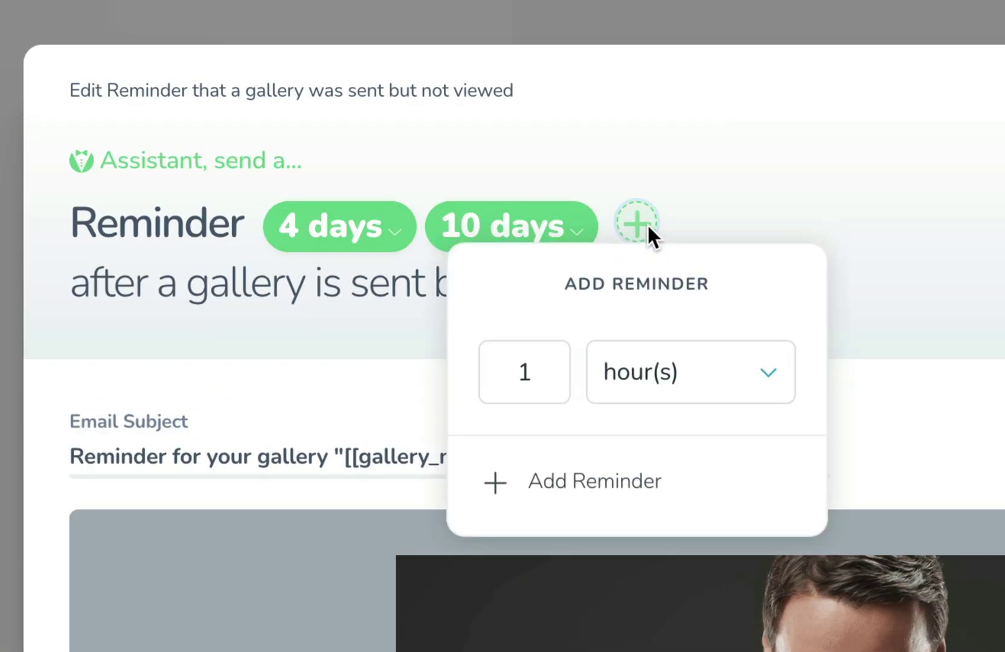
pyautogui.click(510, 374)
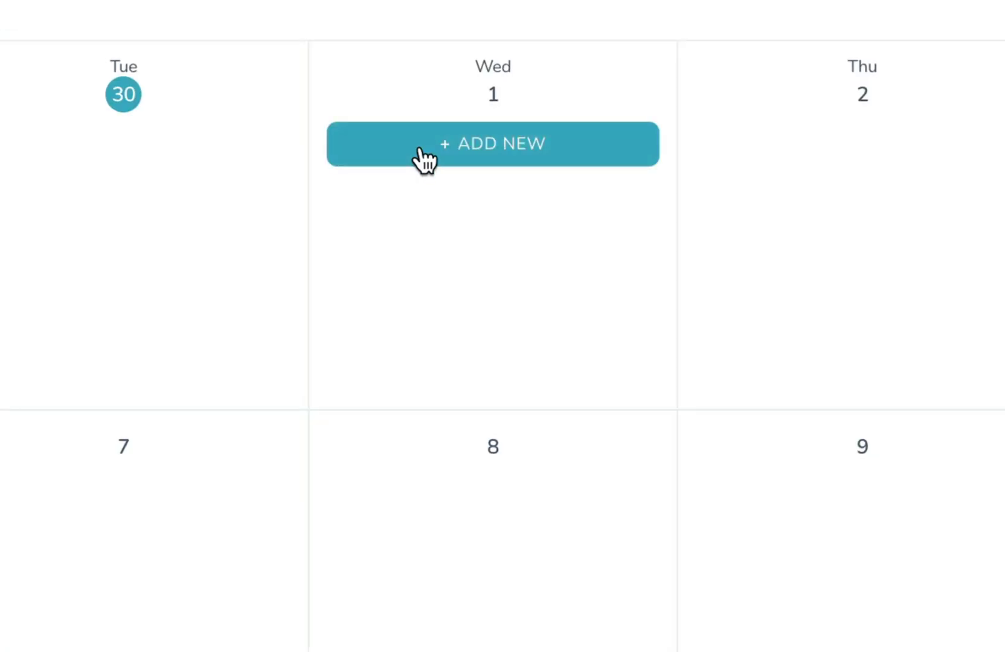
# Make all Wednesdays available for client meetings
pyautogui.click(421, 157)
pyautogui.click(422, 498)
pyautogui.click(432, 477)
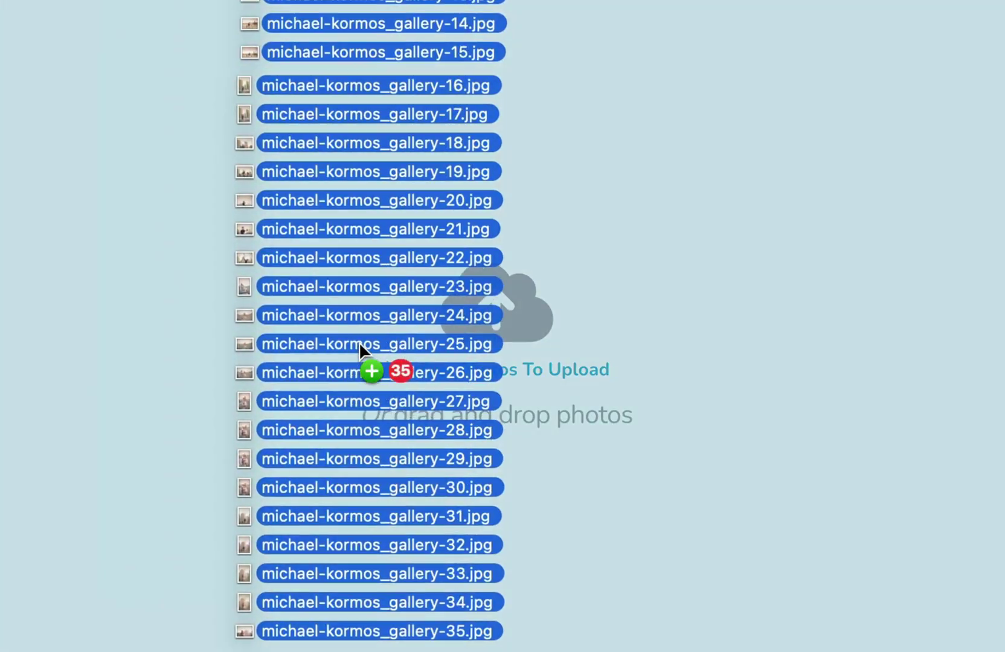
# Upload the session photos and view the gallery as the client sees it
pyautogui.moveTo(359, 341); pyautogui.dragTo(359, 346)
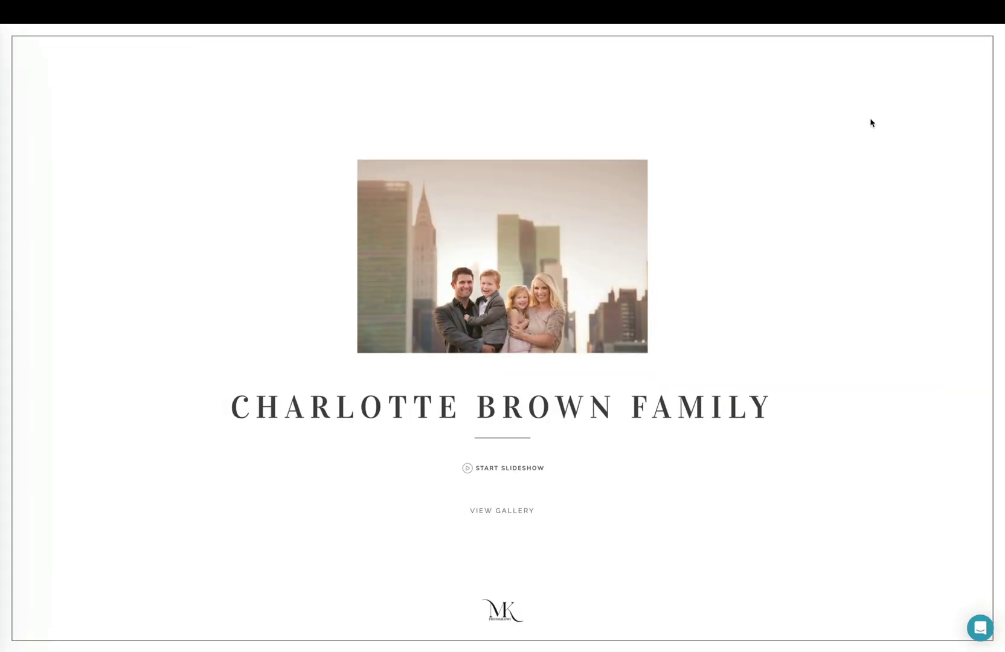
pyautogui.click(527, 511)
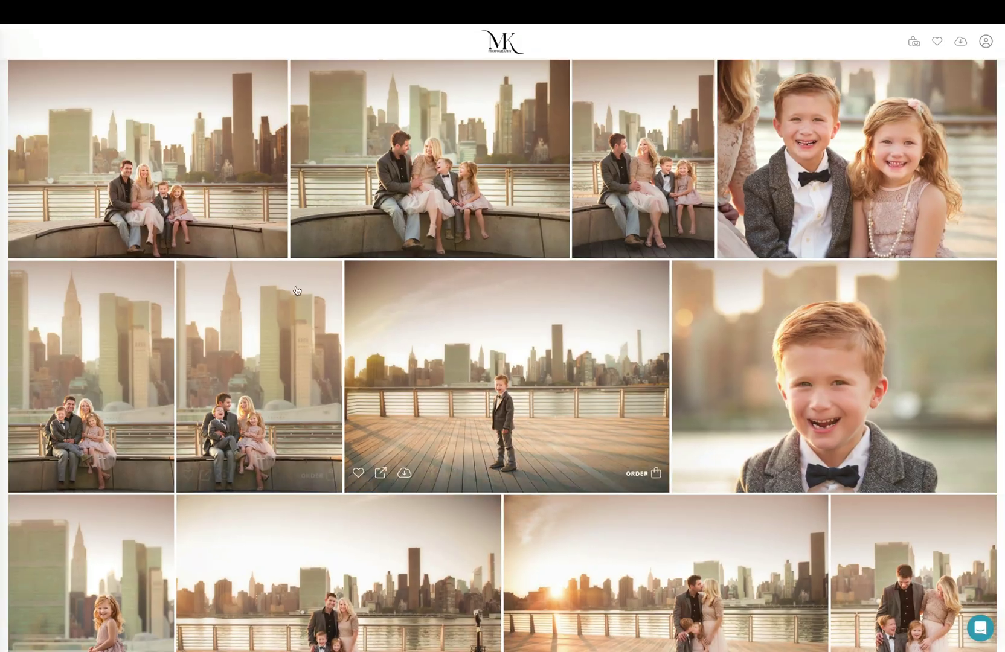
# Open a photo full size and save a comment asking to zoom it in more
pyautogui.click(162, 188)
pyautogui.click(956, 334)
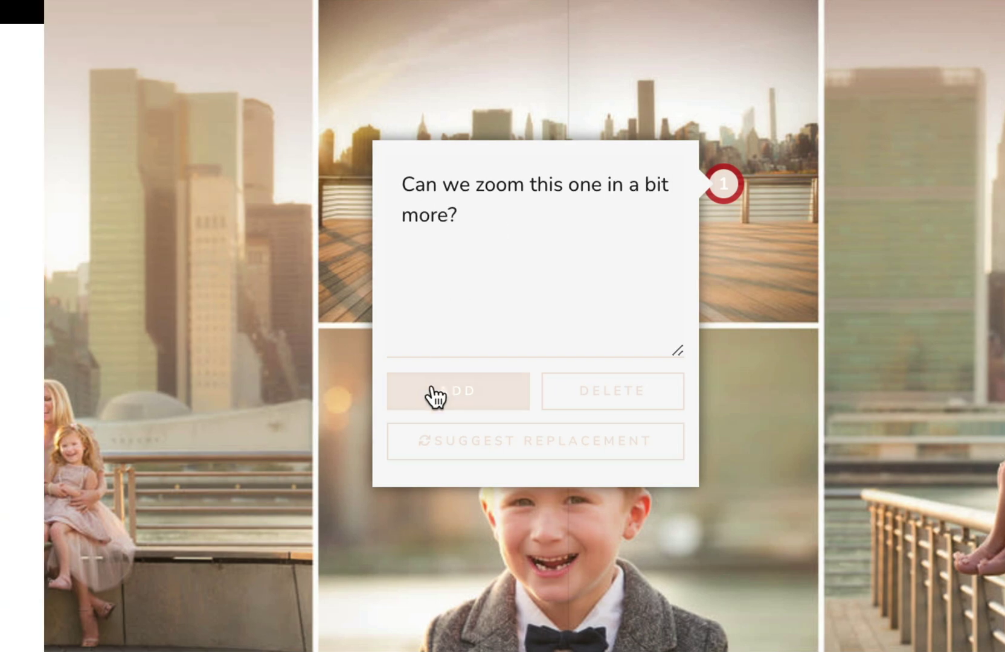
pyautogui.click(393, 397)
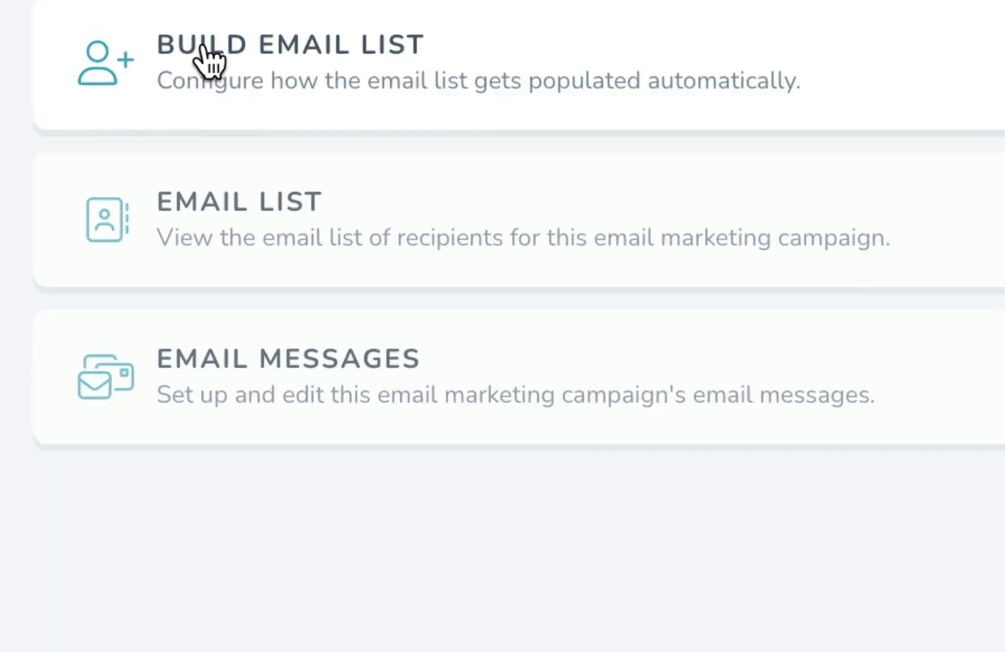
# Auto-fill the email list from Shoots filtered to Pre-Shoot status
pyautogui.click(251, 147)
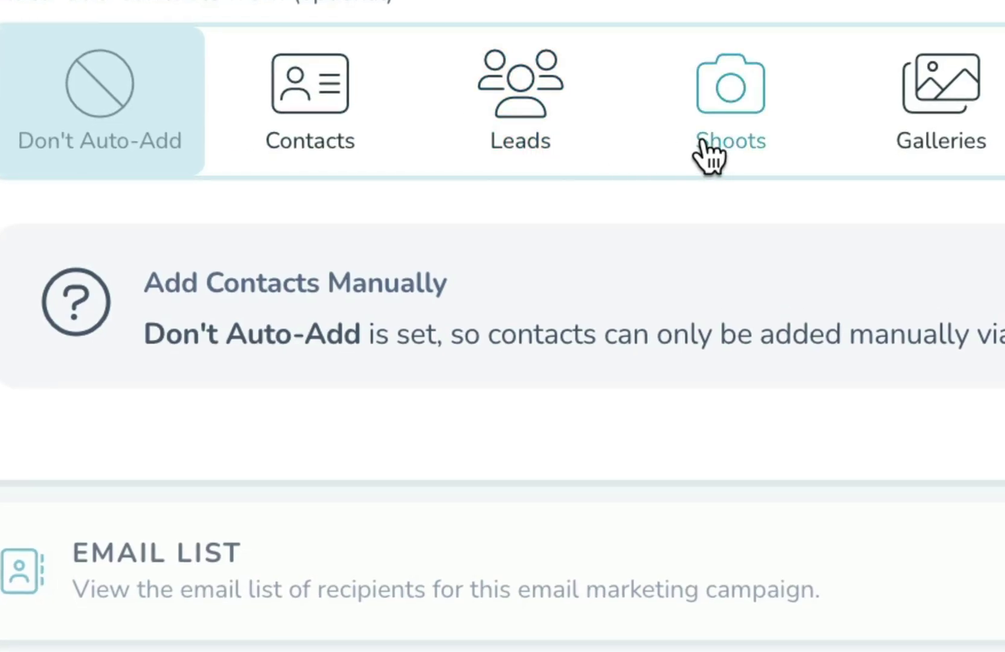
pyautogui.click(703, 146)
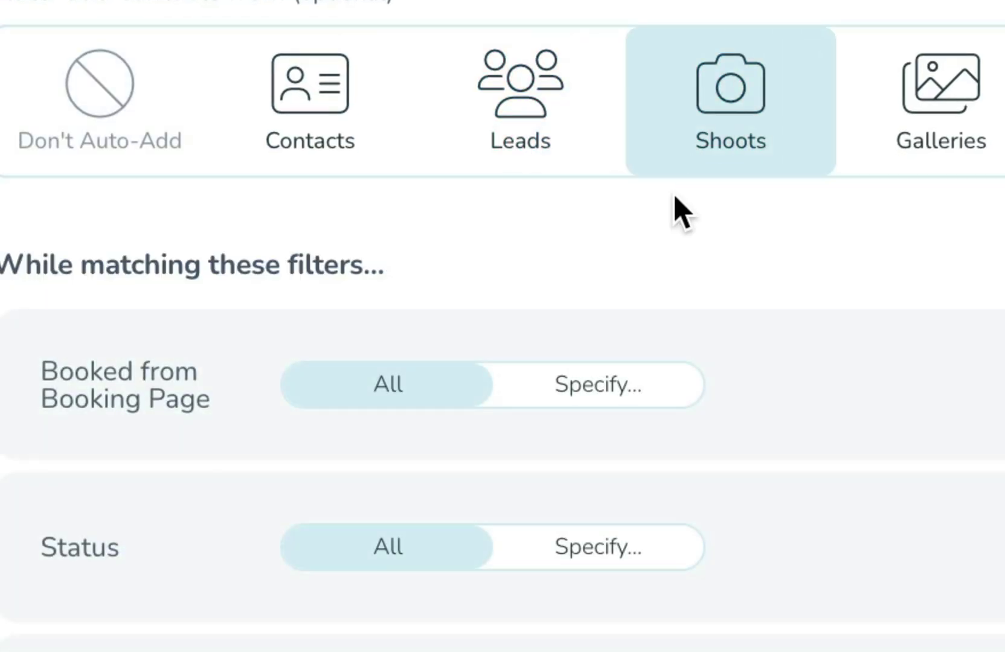
pyautogui.scroll(-5, 673, 193)
pyautogui.click(633, 97)
pyautogui.click(823, 93)
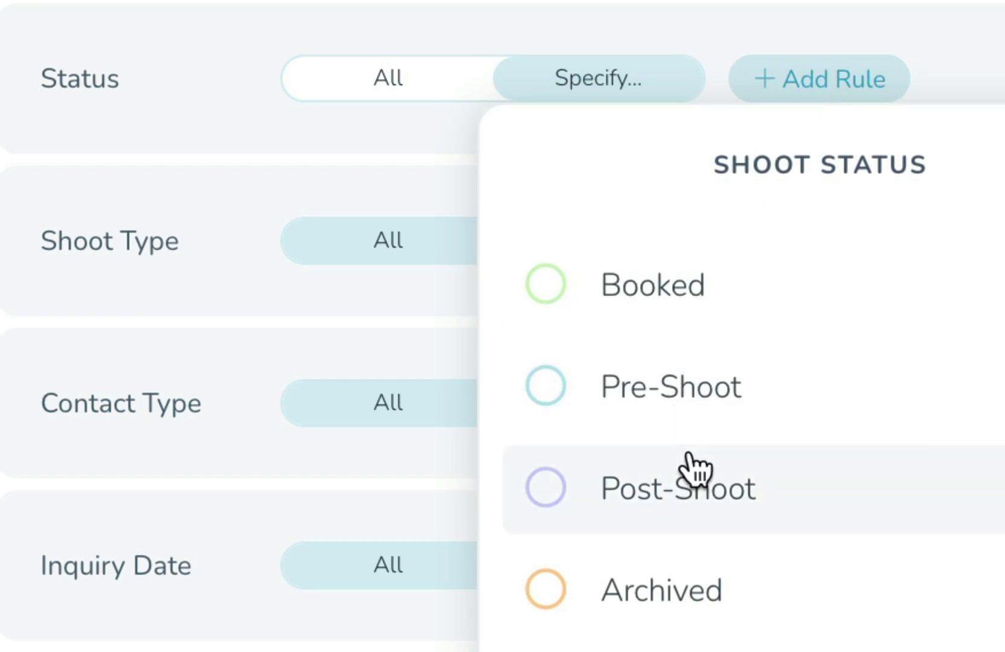
pyautogui.click(707, 428)
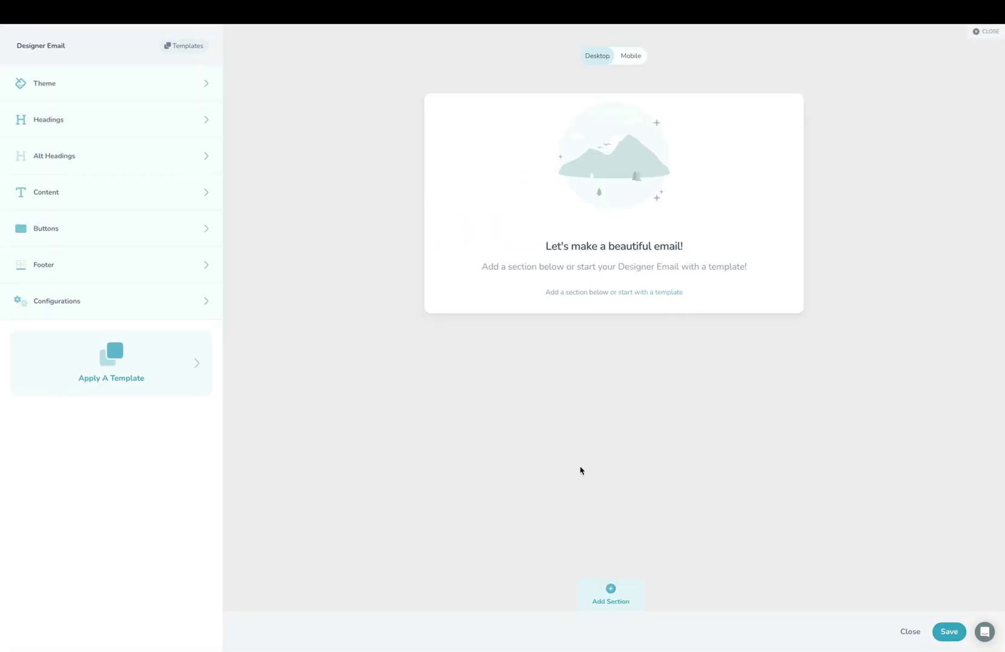
# Build the campaign email with a Hero section and a one-column text section
pyautogui.click(611, 595)
pyautogui.click(471, 431)
pyautogui.click(97, 100)
pyautogui.scroll(-2, 110, 283)
pyautogui.click(493, 515)
pyautogui.click(126, 263)
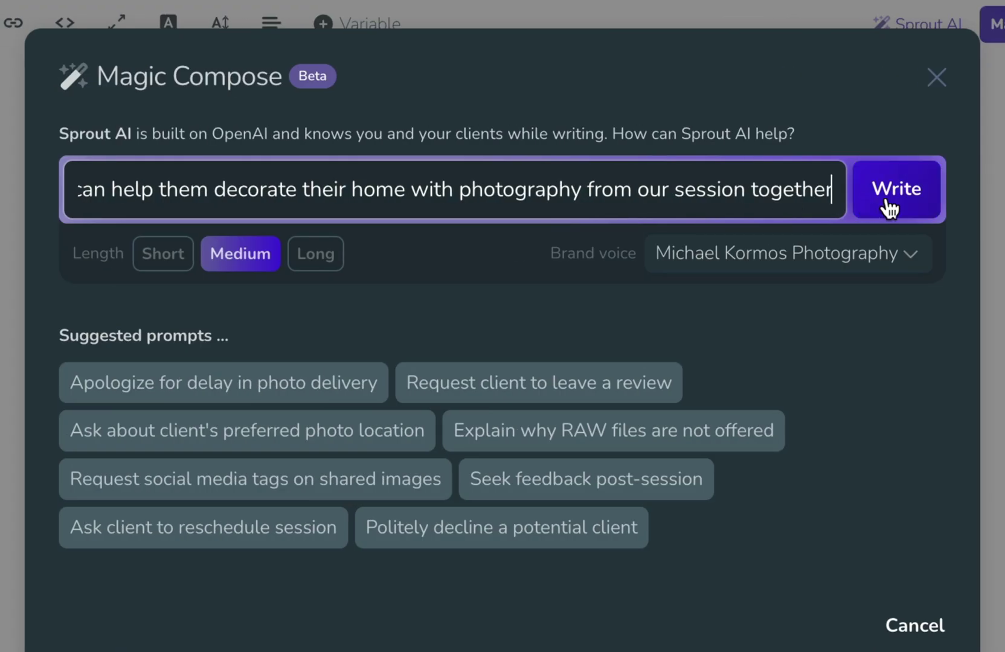
# Submit the writing prompt to Sprout AI for a draft
pyautogui.click(885, 201)
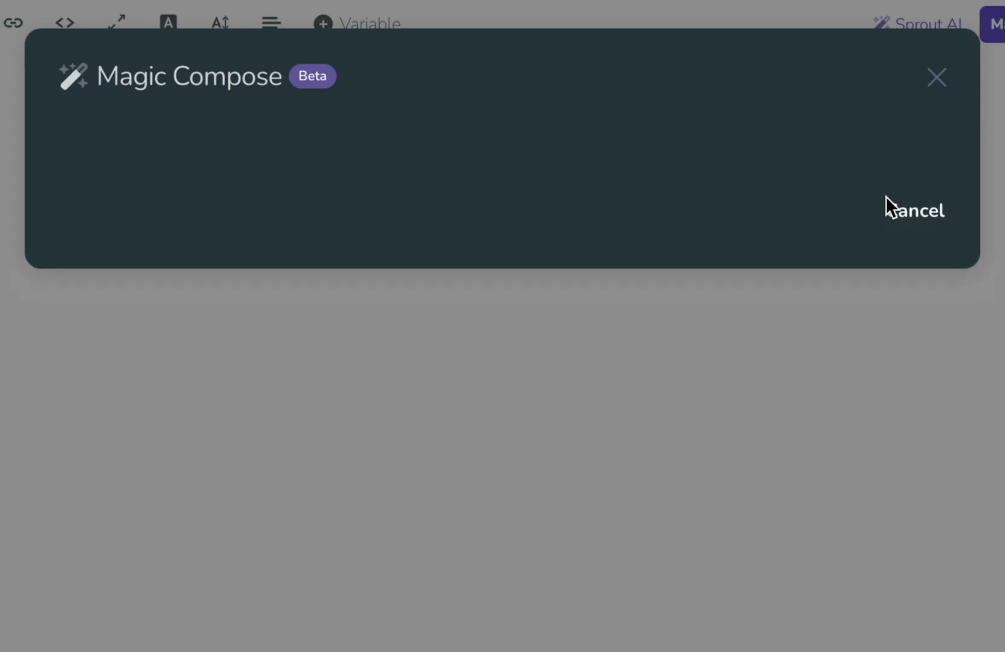